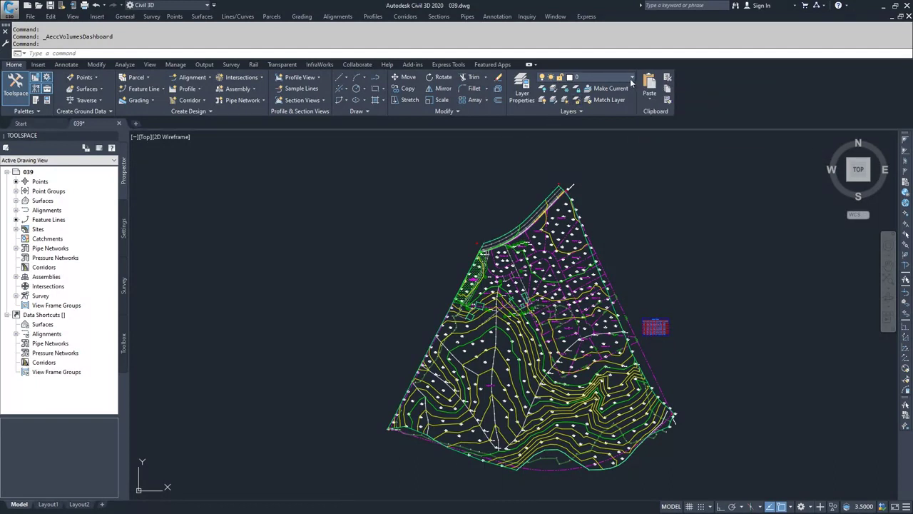
# - Thaw the TIN-VOL-HID layer and centre the view on the feature lines around the central hill
pyautogui.click(633, 80)
pyautogui.click(632, 78)
pyautogui.click(632, 78)
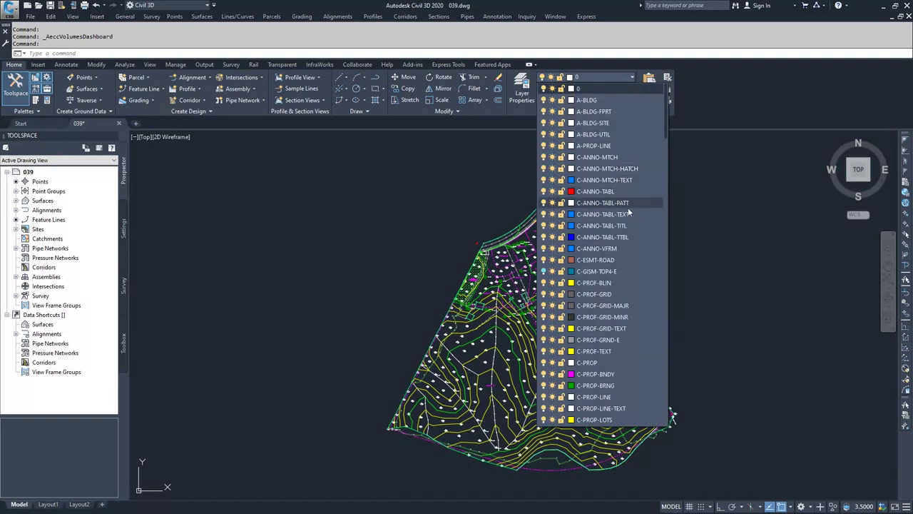
pyautogui.scroll(-15, 609, 282)
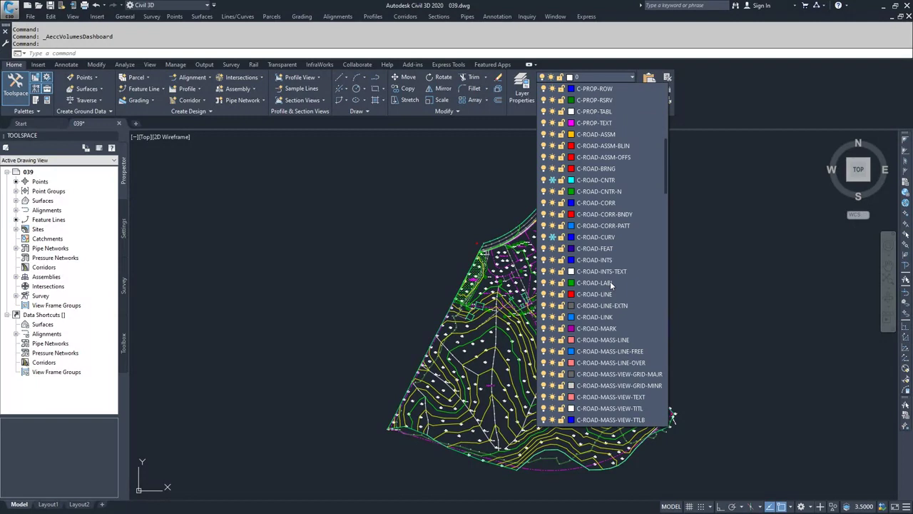
pyautogui.scroll(-15, 610, 281)
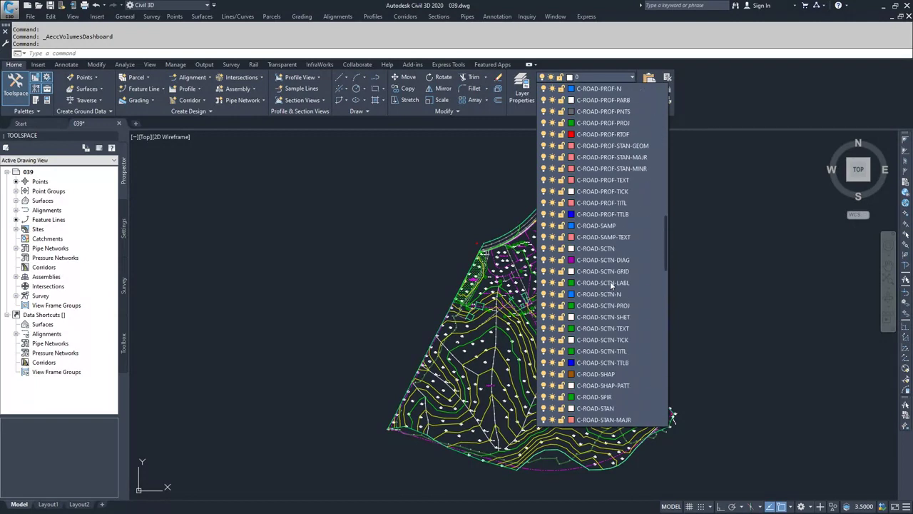
pyautogui.scroll(-15, 609, 281)
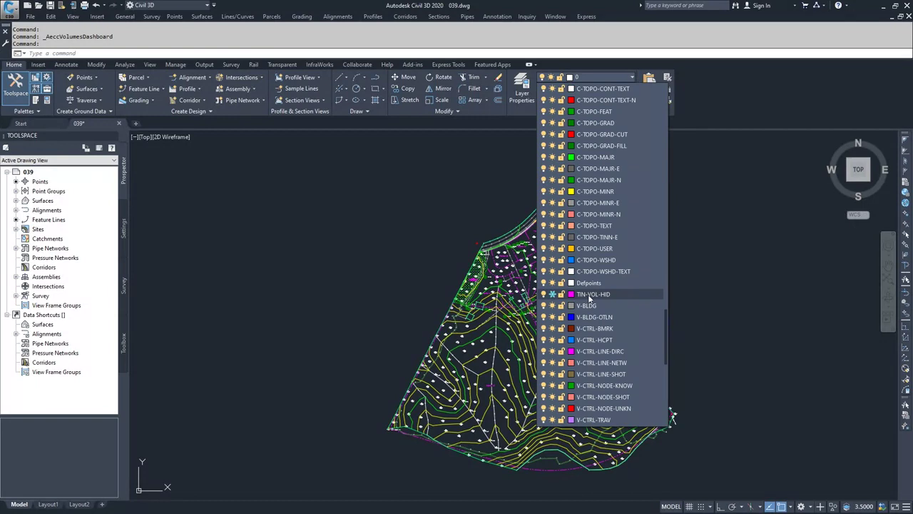
pyautogui.click(552, 294)
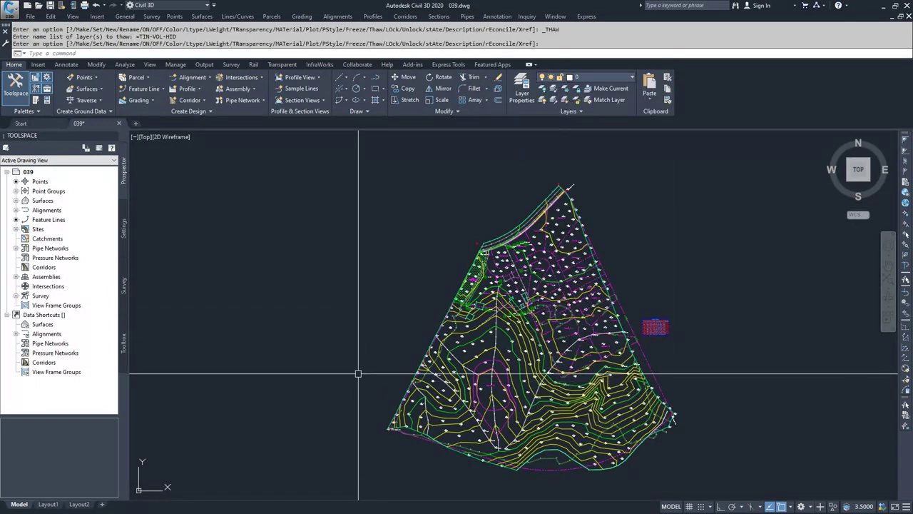
pyautogui.scroll(6, 363, 361)
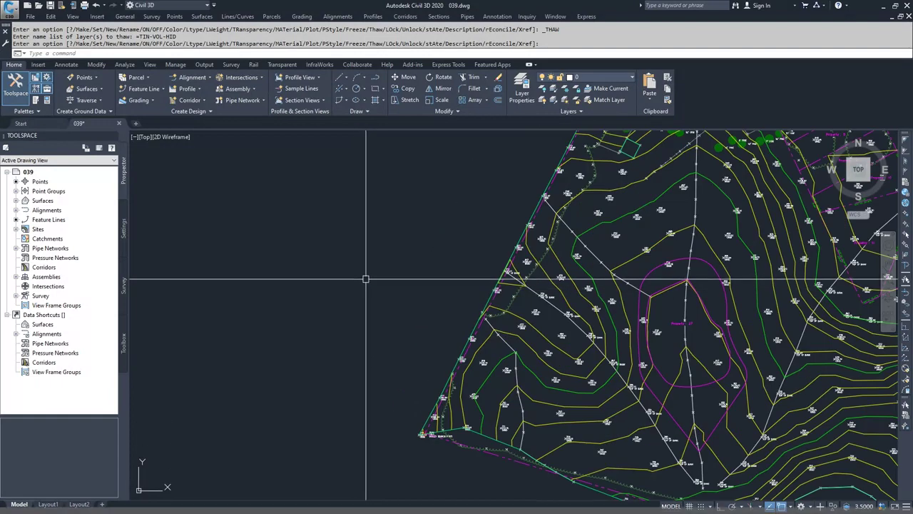
pyautogui.moveTo(365, 279)
pyautogui.mouseDown(button='middle')
pyautogui.moveTo(265, 249)
pyautogui.moveTo(262, 236)
pyautogui.mouseUp(button='middle')
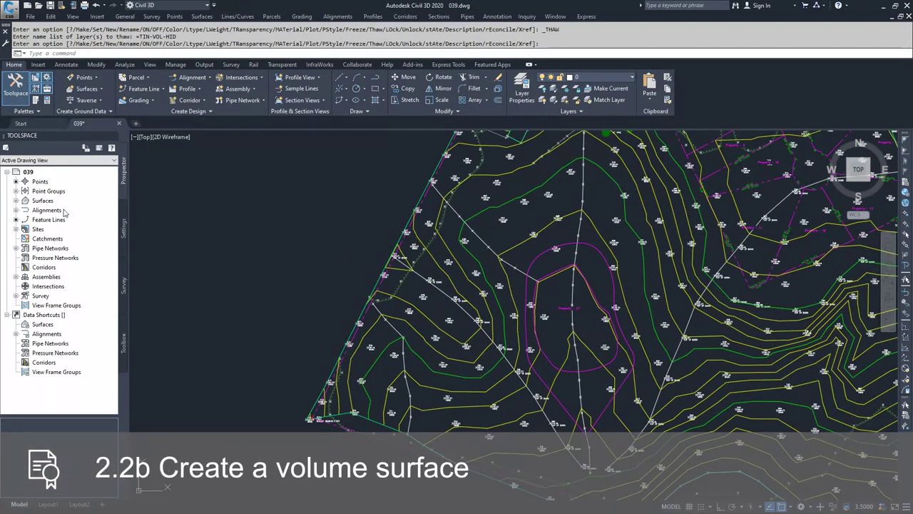
# - Start a new TIN surface named Work on layer C-TOPO from Prospector's Surfaces collection
pyautogui.click(16, 201)
pyautogui.click(43, 202)
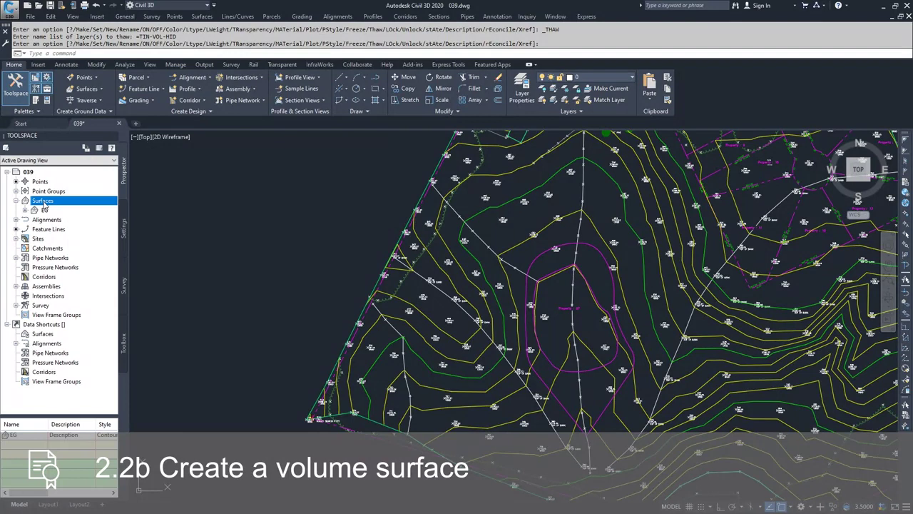
pyautogui.rightClick(57, 202)
pyautogui.click(82, 207)
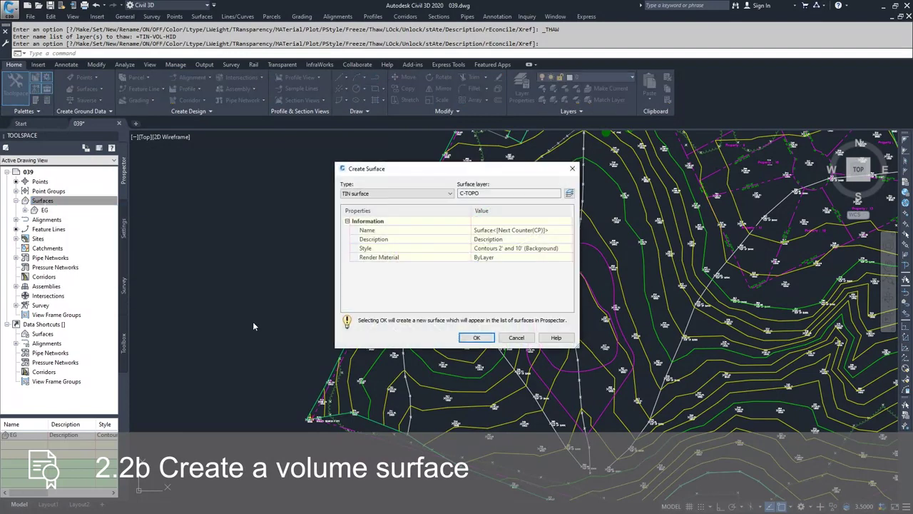
pyautogui.click(503, 229)
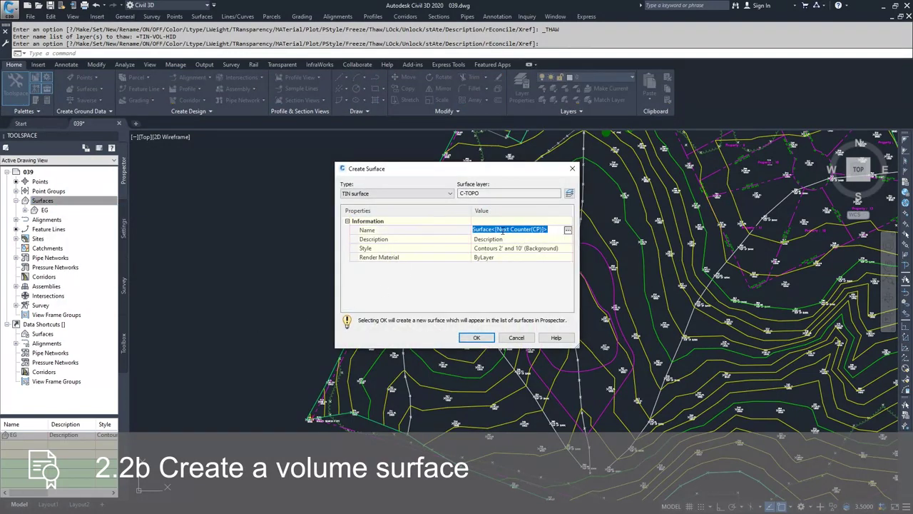
pyautogui.write('Work')
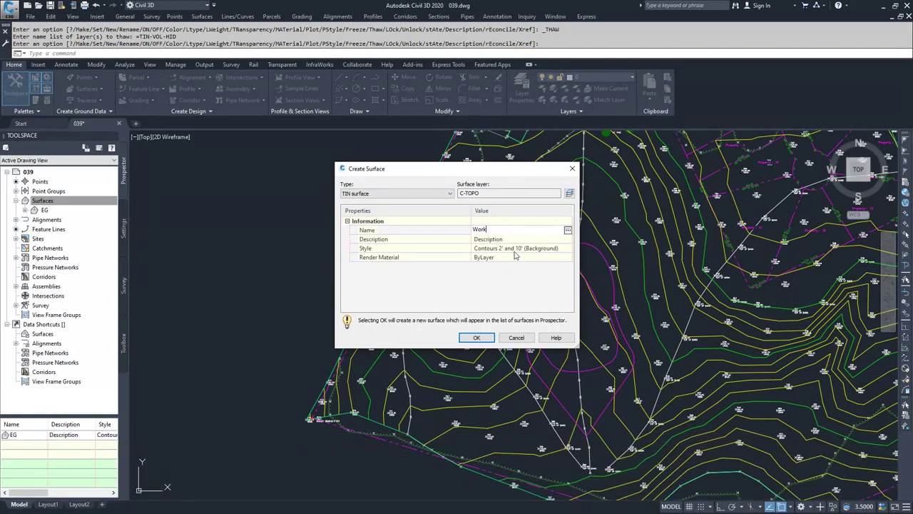
# - Create the Work surface and begin adding a Standard breakline described FEAT to its definition
pyautogui.click(476, 337)
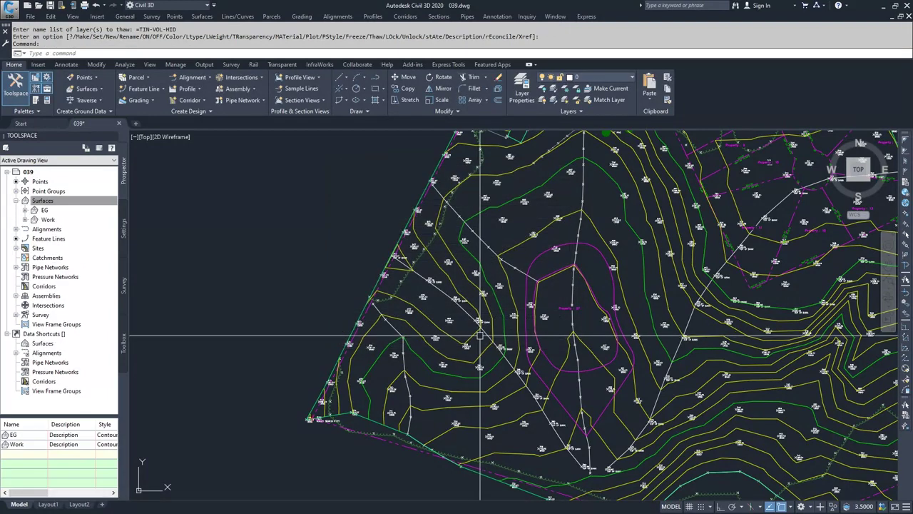
pyautogui.click(25, 220)
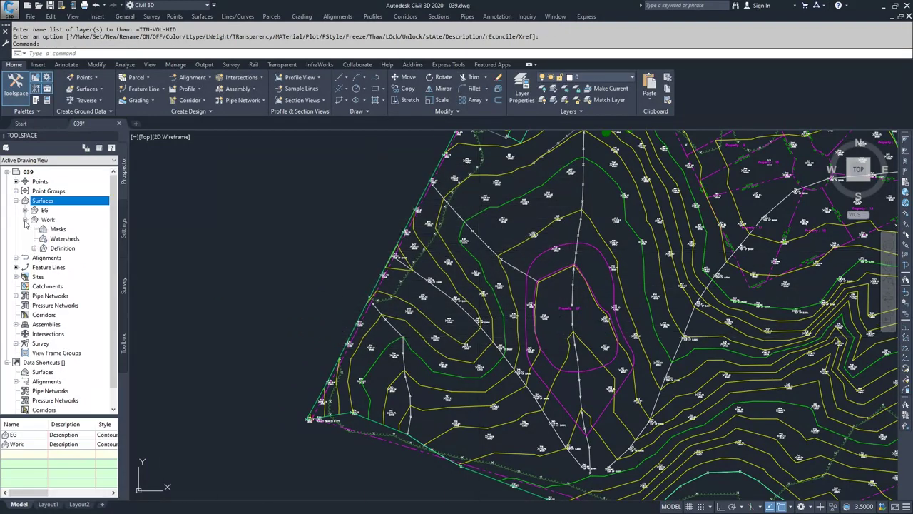
pyautogui.click(34, 248)
pyautogui.rightClick(76, 268)
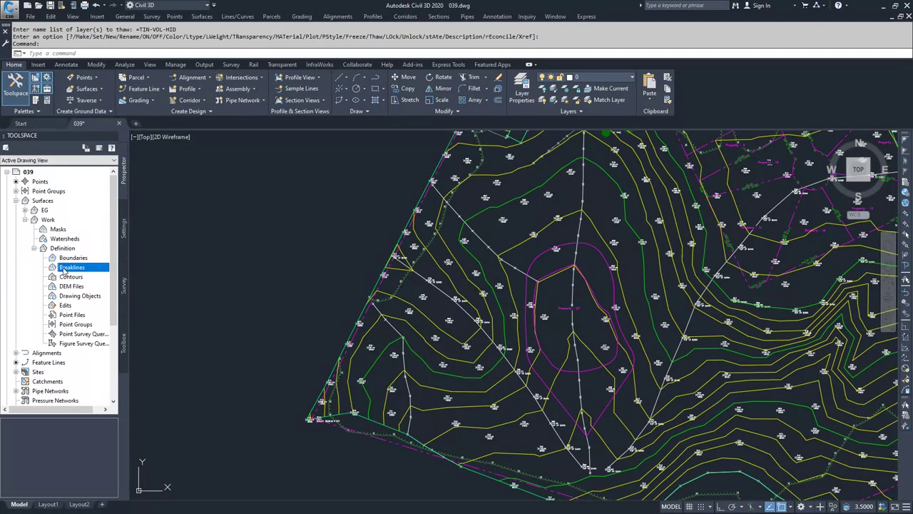
pyautogui.click(85, 276)
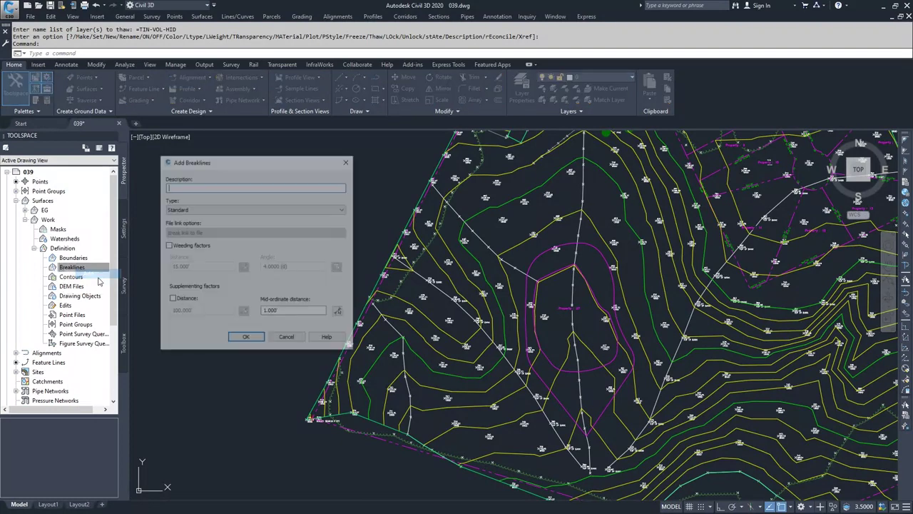
pyautogui.click(208, 187)
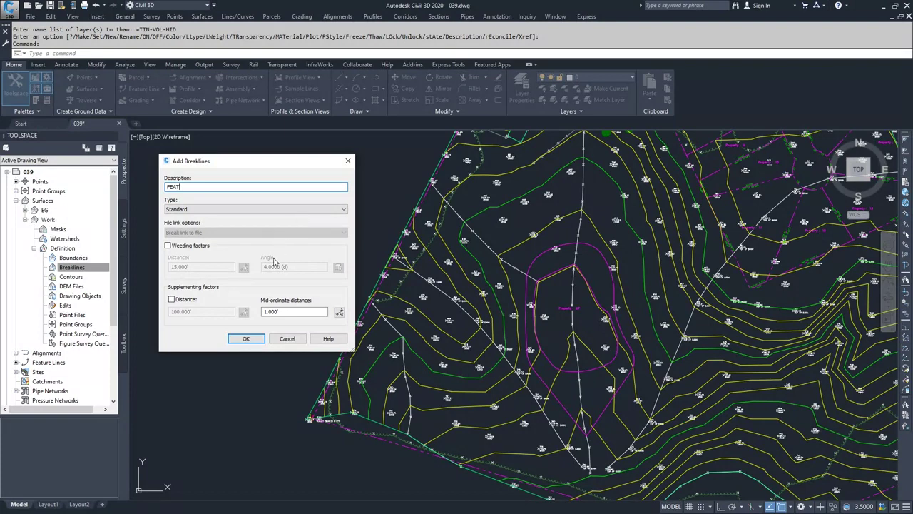
# - Add the inner and outer feature lines to Work as the standard FEAT breakline
pyautogui.click(238, 343)
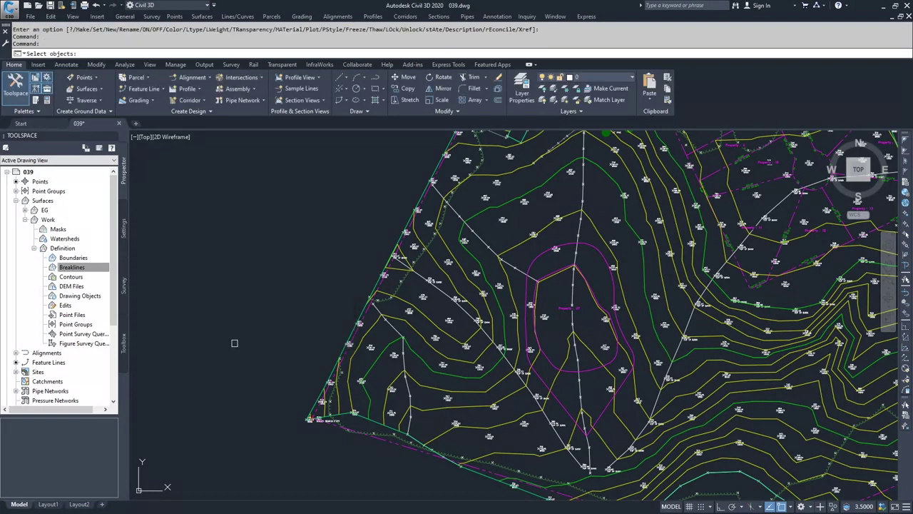
pyautogui.click(540, 256)
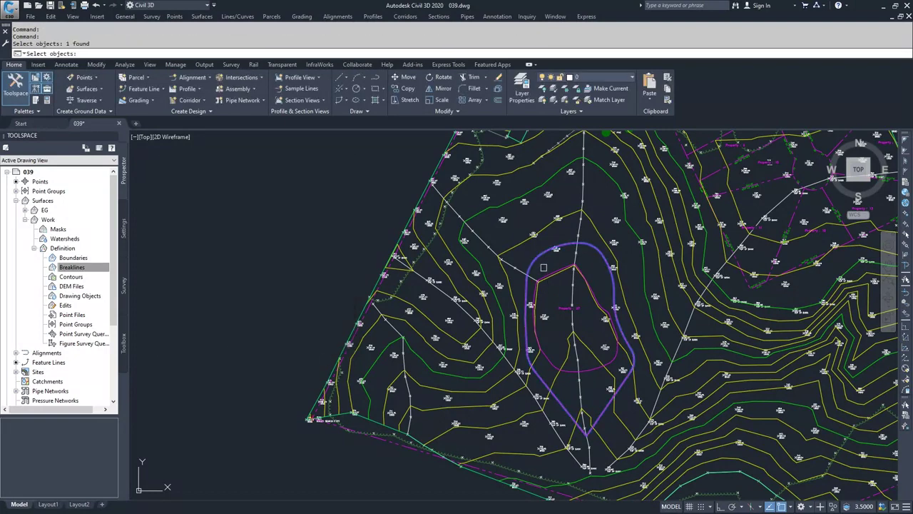
pyautogui.click(546, 274)
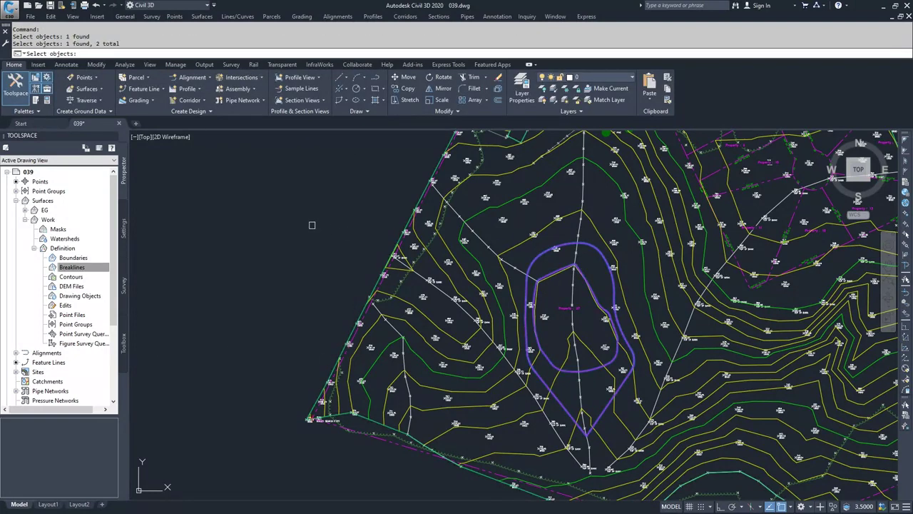
pyautogui.press('Return')
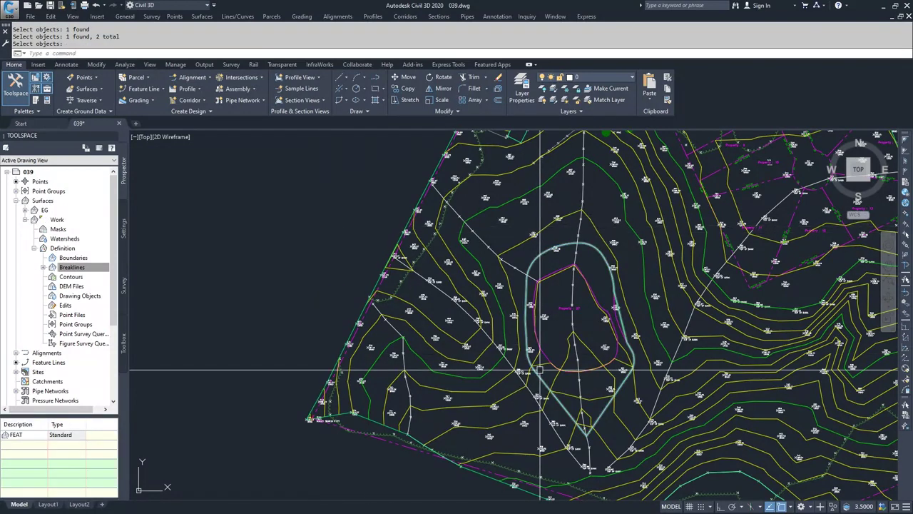
# - Select the Work and EG surfaces to compare them, then collapse Work's Definition
pyautogui.click(541, 365)
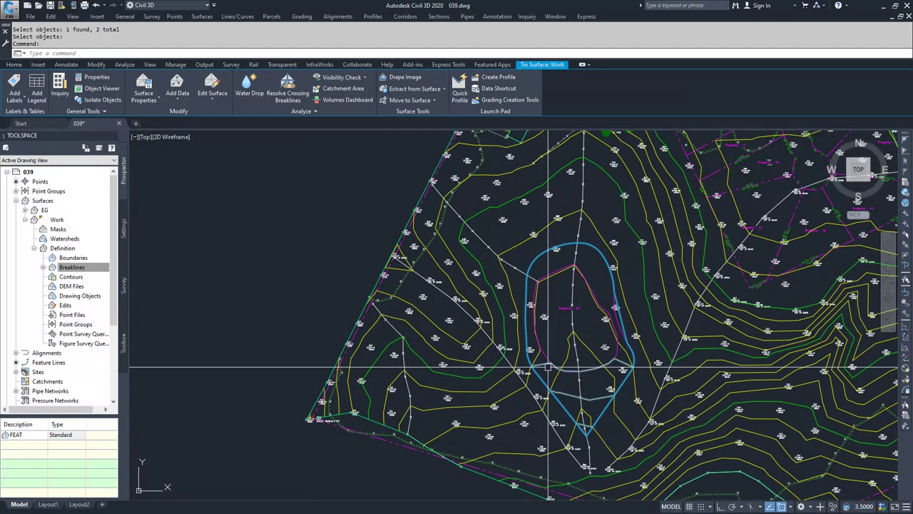
pyautogui.press('Escape')
pyautogui.click(554, 347)
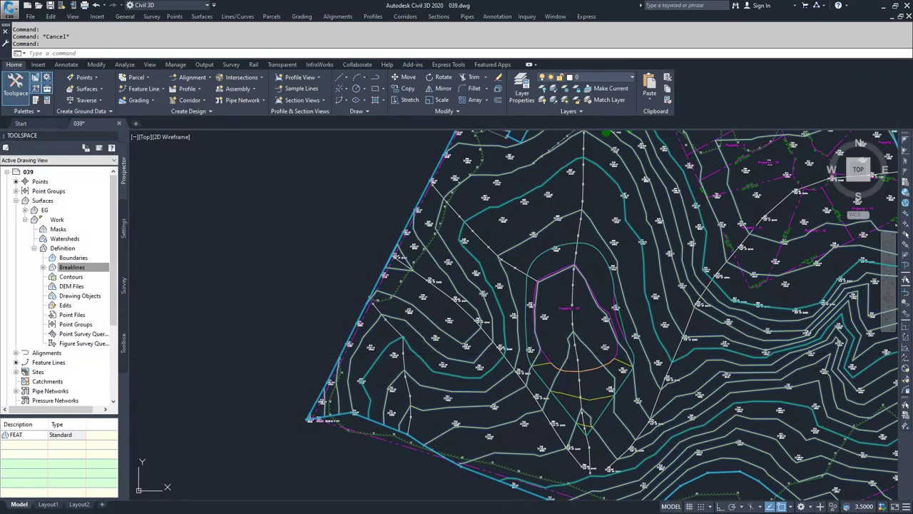
pyautogui.press('Escape')
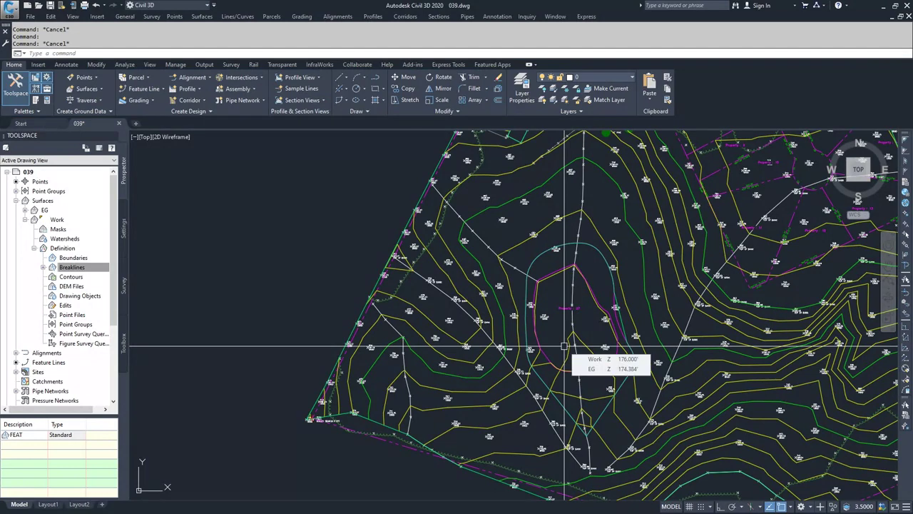
pyautogui.click(34, 249)
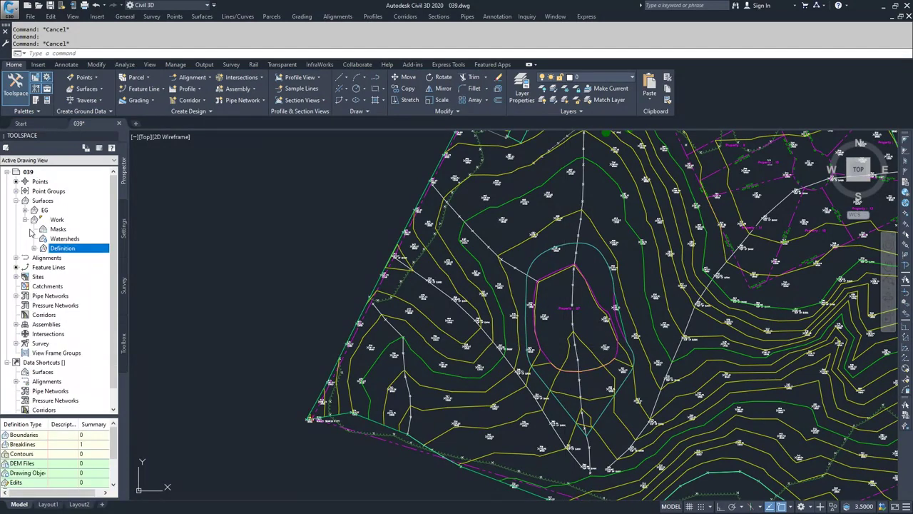
# - Start a new TIN volume surface named VOL
pyautogui.click(26, 219)
pyautogui.click(35, 201)
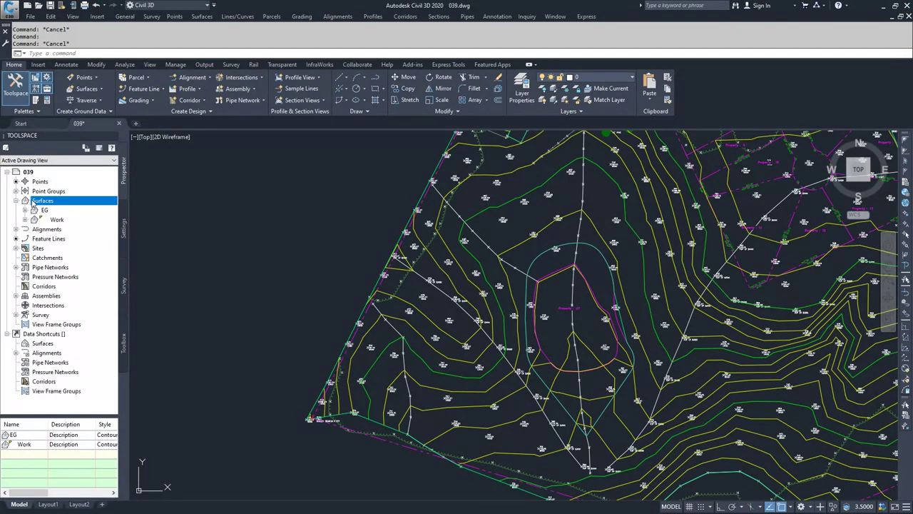
pyautogui.rightClick(46, 201)
pyautogui.click(70, 206)
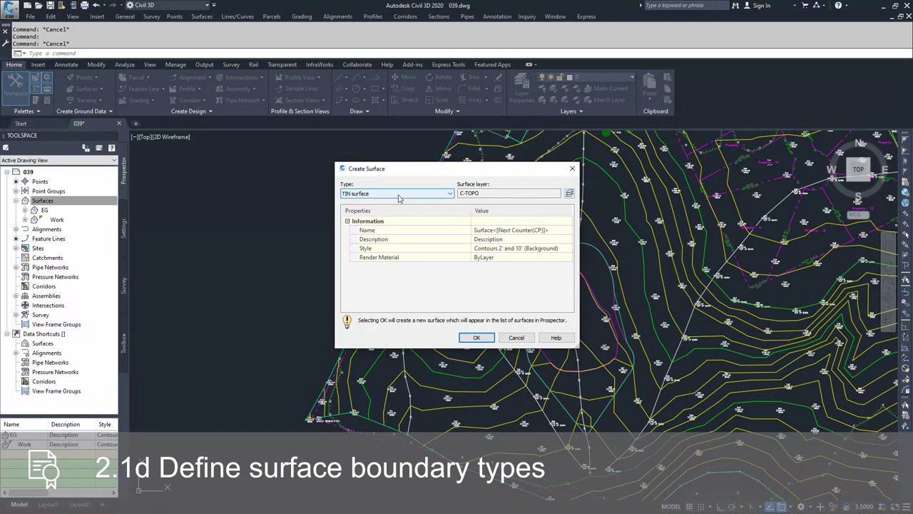
pyautogui.click(399, 198)
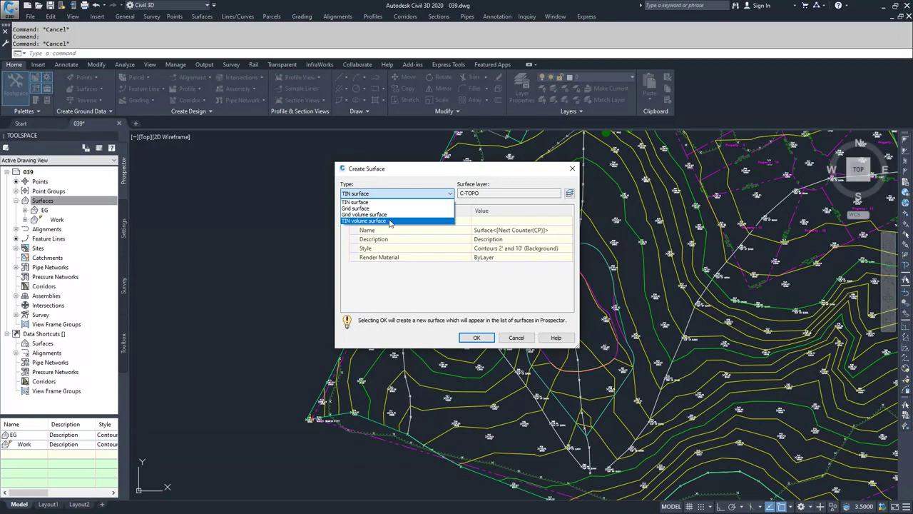
pyautogui.click(390, 221)
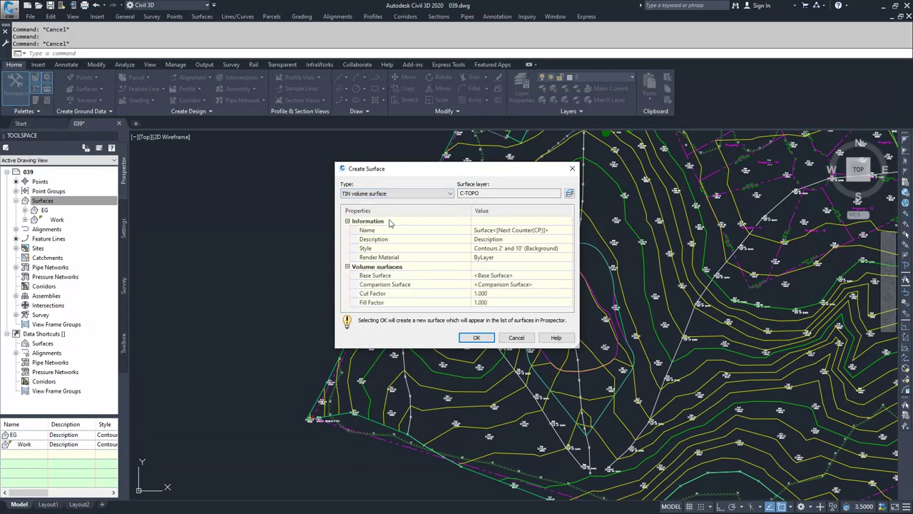
pyautogui.click(511, 230)
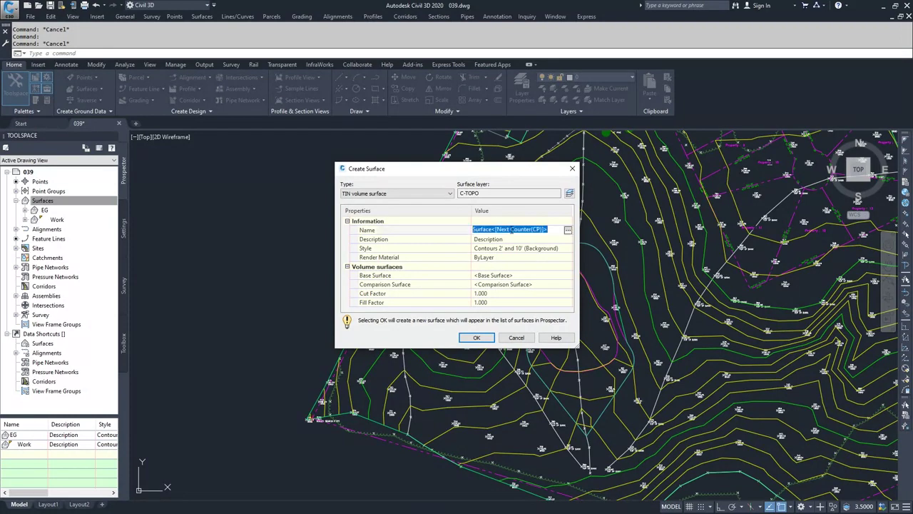
pyautogui.write('VOL')
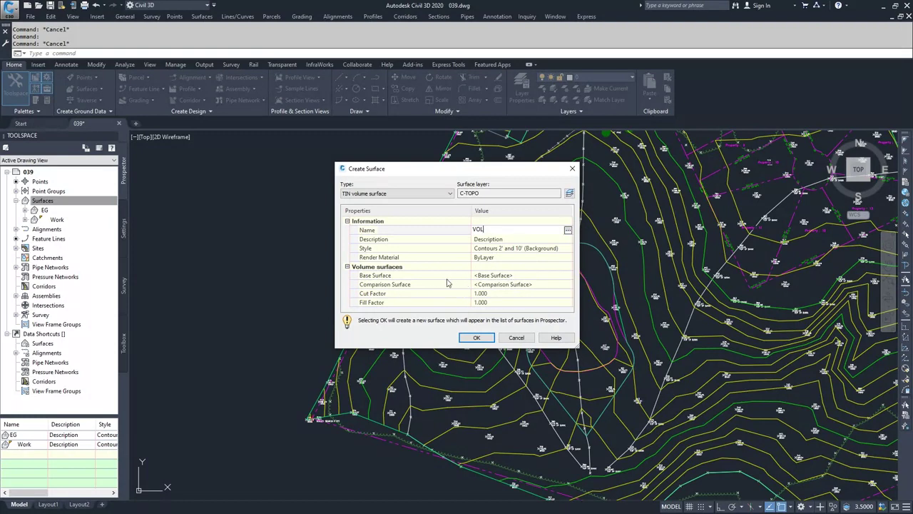
# - Set EG as base surface and Work as comparison surface, then create VOL
pyautogui.click(510, 276)
pyautogui.click(568, 275)
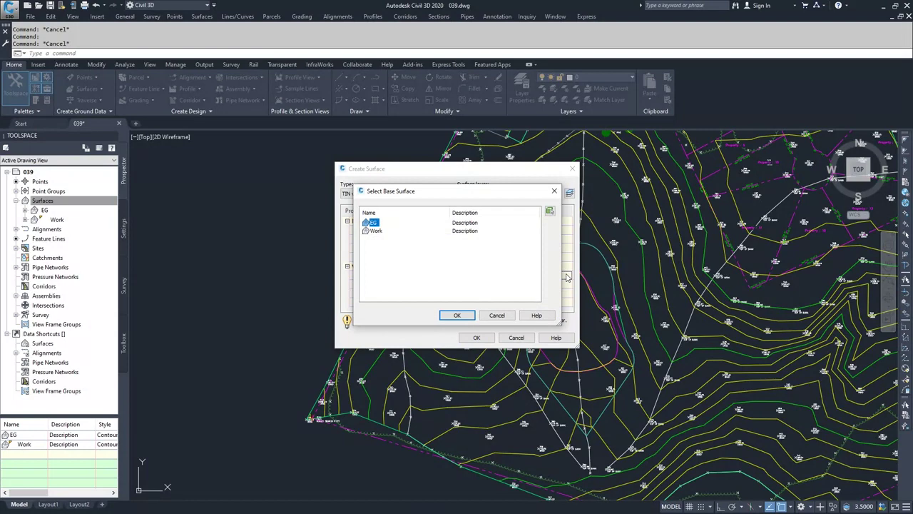
pyautogui.click(458, 314)
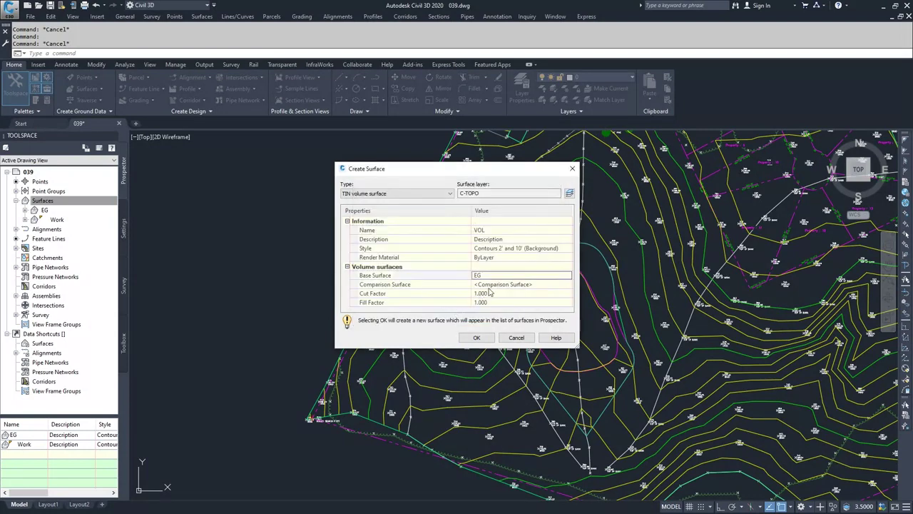
pyautogui.click(518, 286)
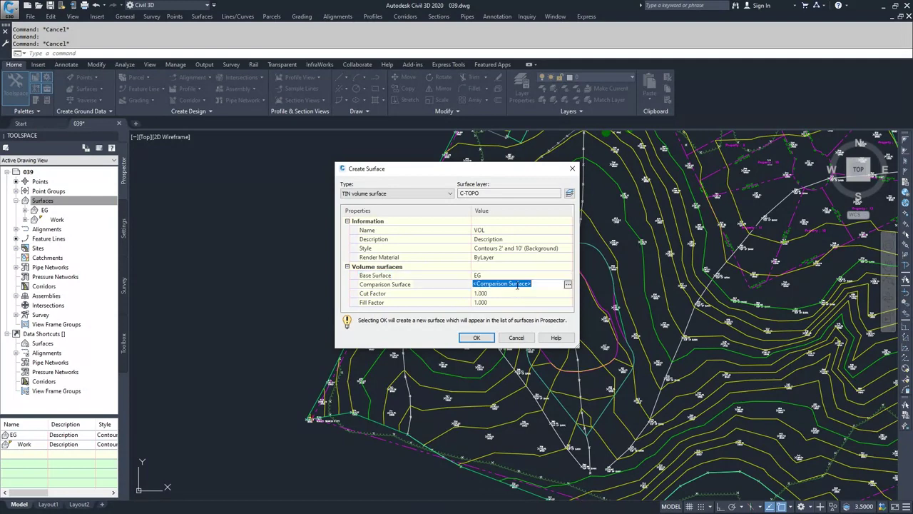
pyautogui.click(568, 284)
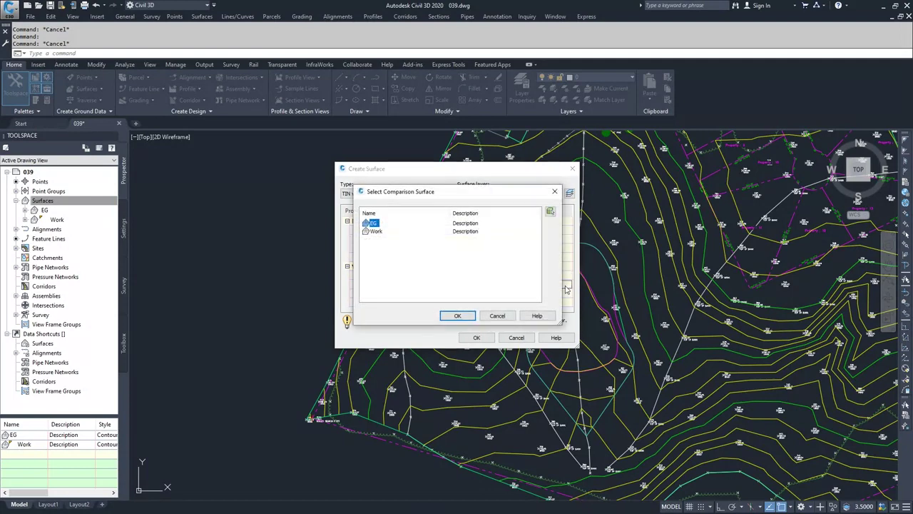
pyautogui.click(378, 233)
pyautogui.click(457, 315)
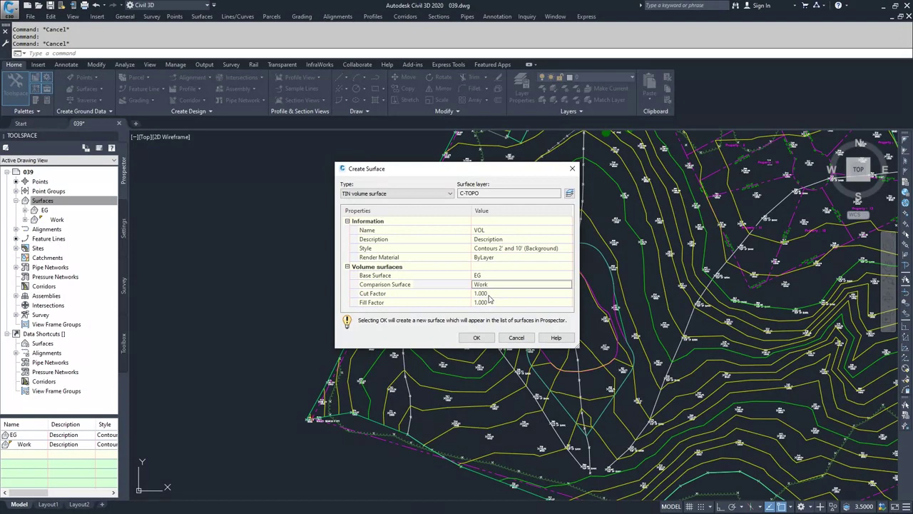
pyautogui.click(477, 337)
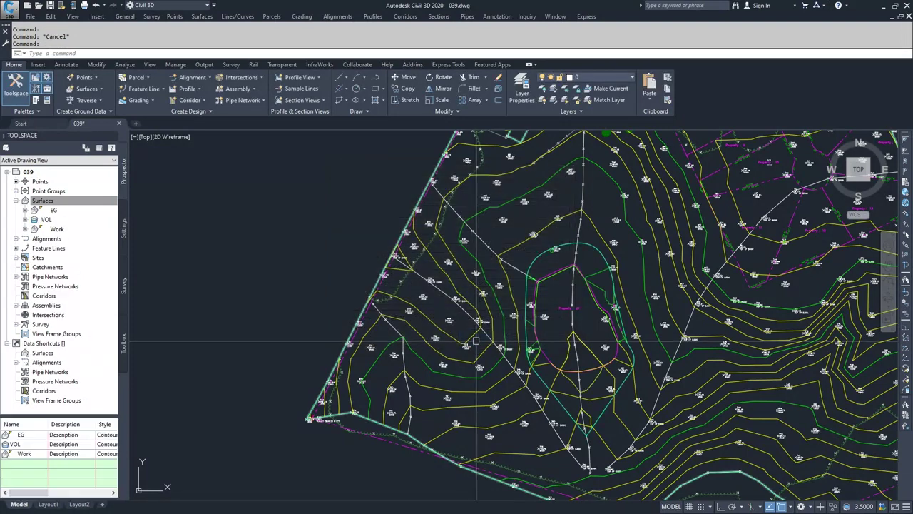
# - Open VOL's Surface Properties statistics: 26.21 cut, 2239.11 fill, 2212.90 net fill cubic yards
pyautogui.click(599, 288)
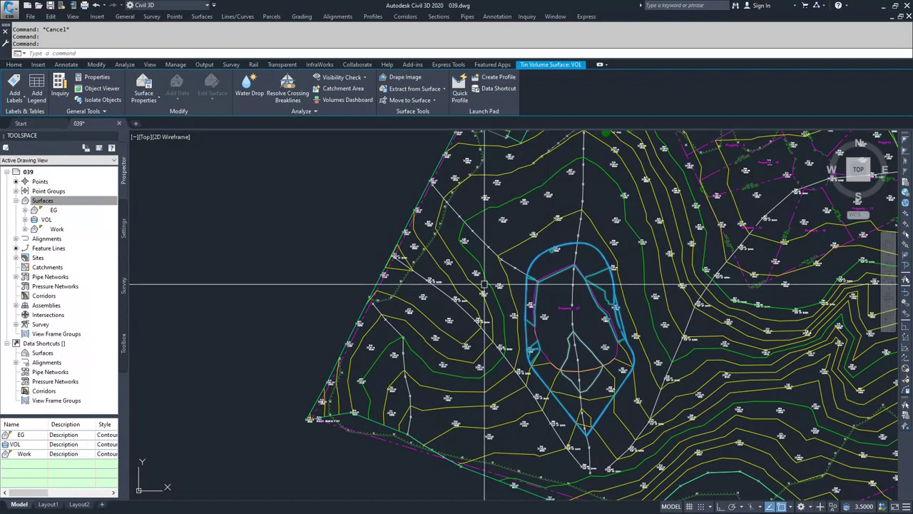
pyautogui.press('Escape')
pyautogui.click(47, 201)
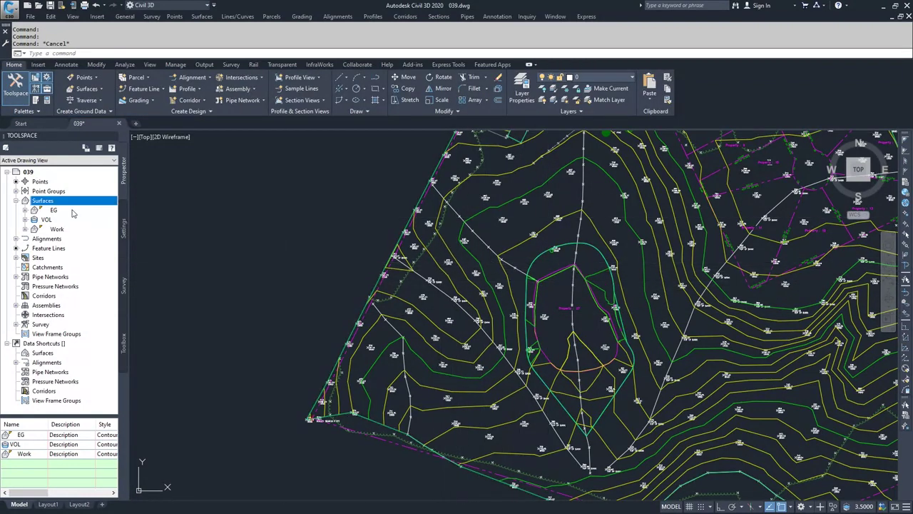
pyautogui.click(47, 220)
pyautogui.rightClick(49, 222)
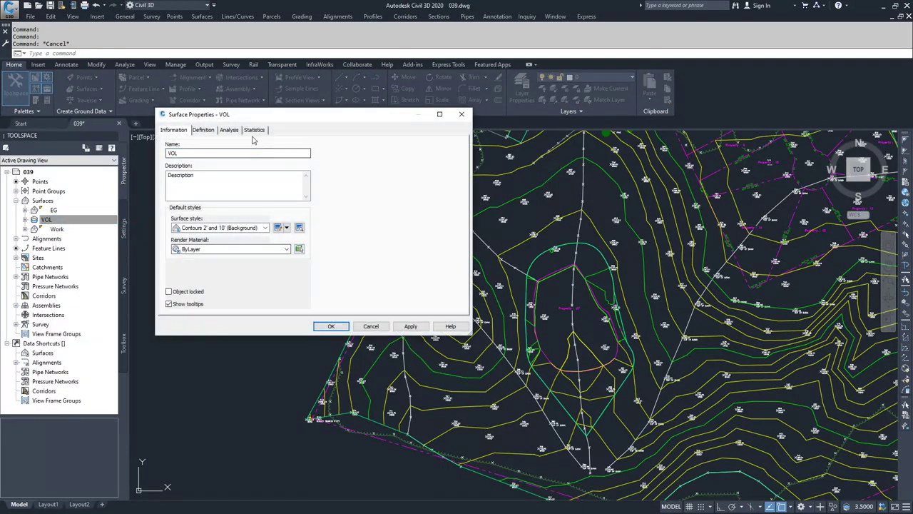
pyautogui.click(255, 129)
pyautogui.click(172, 177)
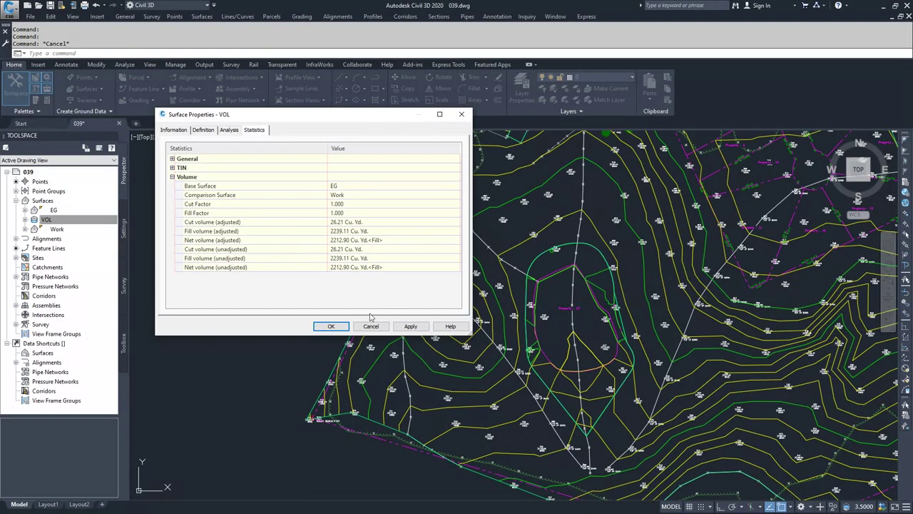
# - Add VOL to the Volumes Dashboard and widen the Net(adjusted) column to read it
pyautogui.click(331, 326)
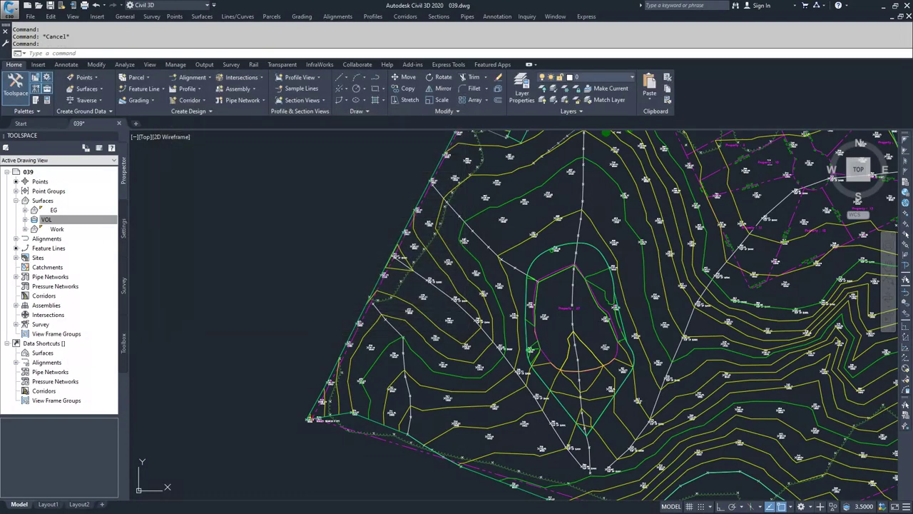
pyautogui.click(127, 64)
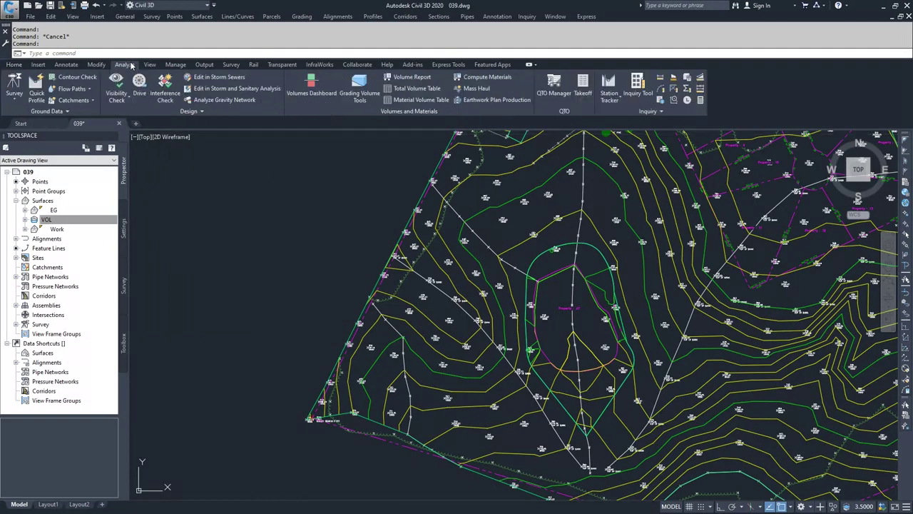
pyautogui.click(316, 85)
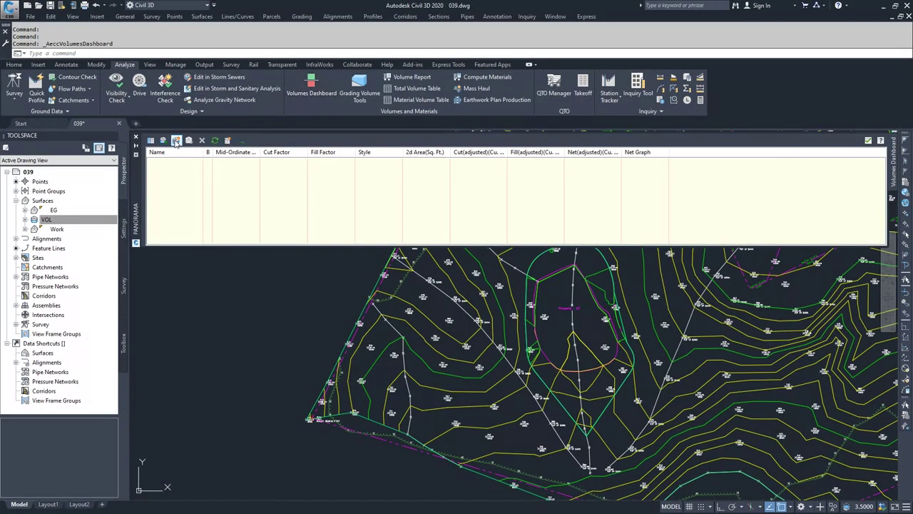
pyautogui.click(163, 140)
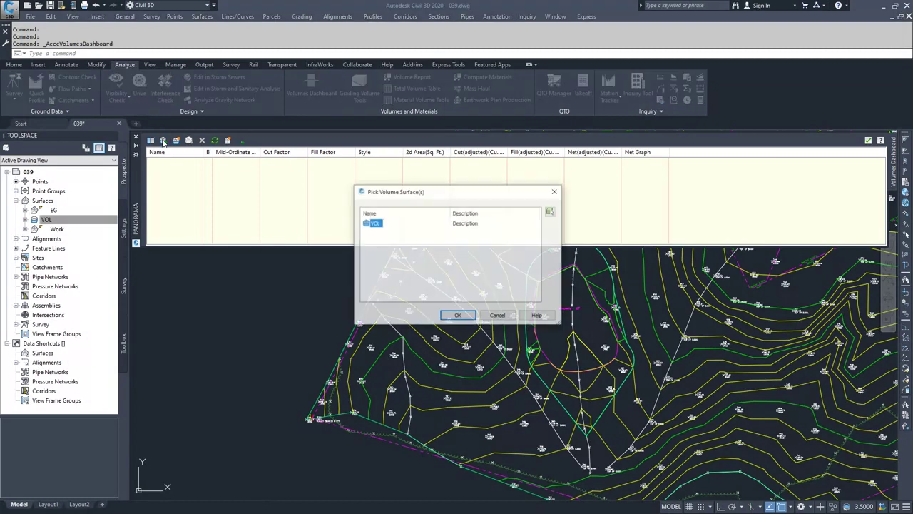
pyautogui.click(458, 316)
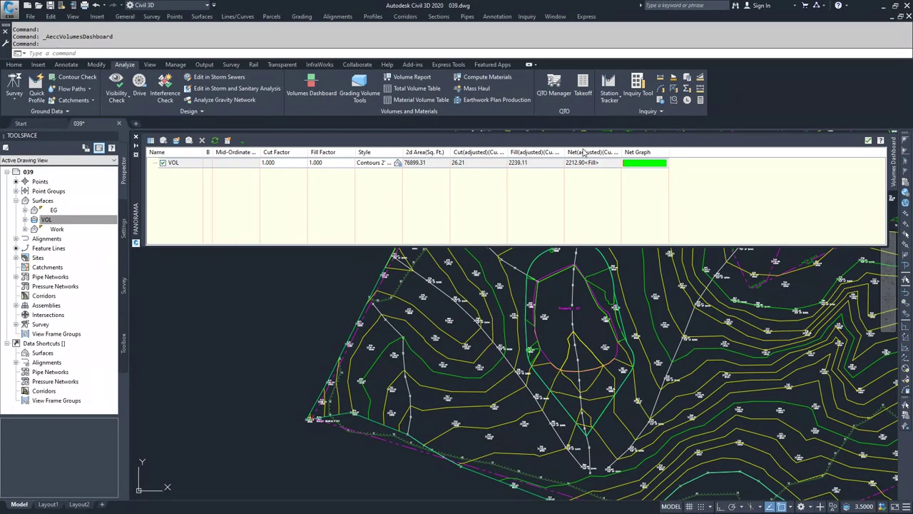
pyautogui.moveTo(623, 152); pyautogui.dragTo(672, 153)
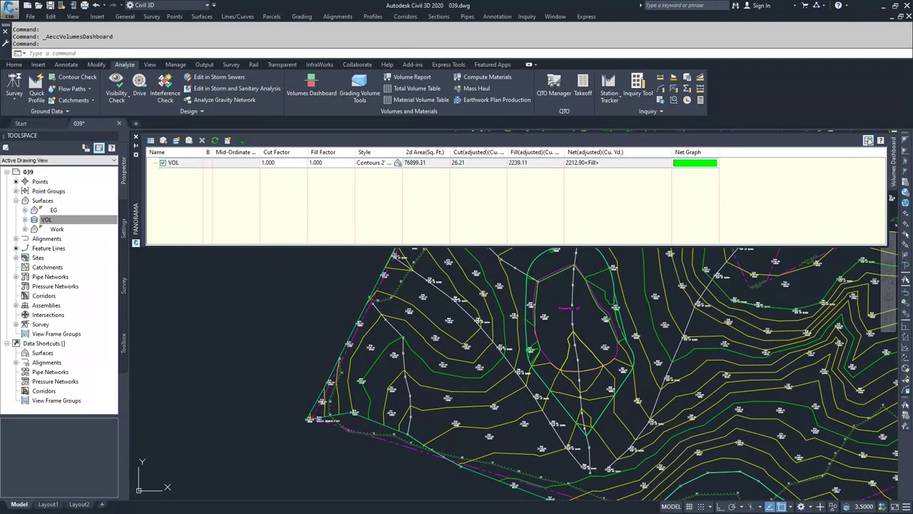
# - Close the Volumes Dashboard and select Boundaries under VOL's Definition in Prospector
pyautogui.click(869, 141)
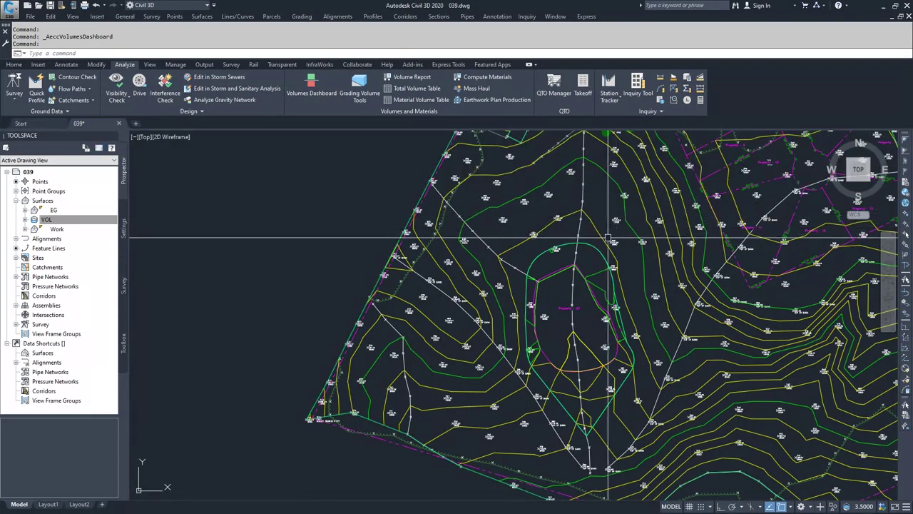
pyautogui.click(41, 220)
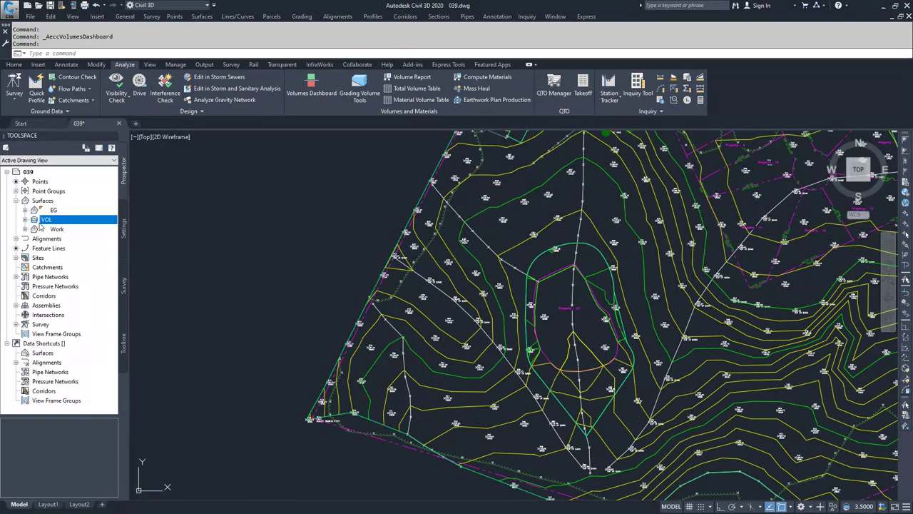
pyautogui.click(25, 220)
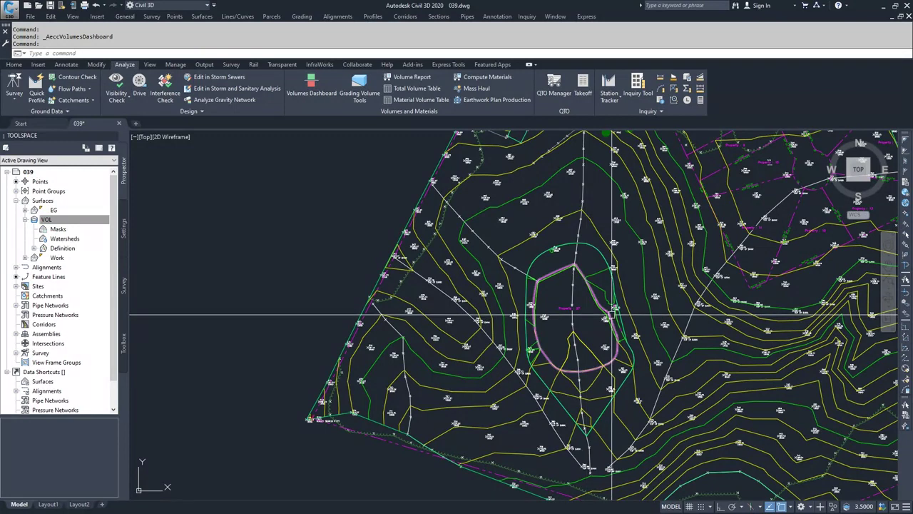
pyautogui.scroll(5, 612, 318)
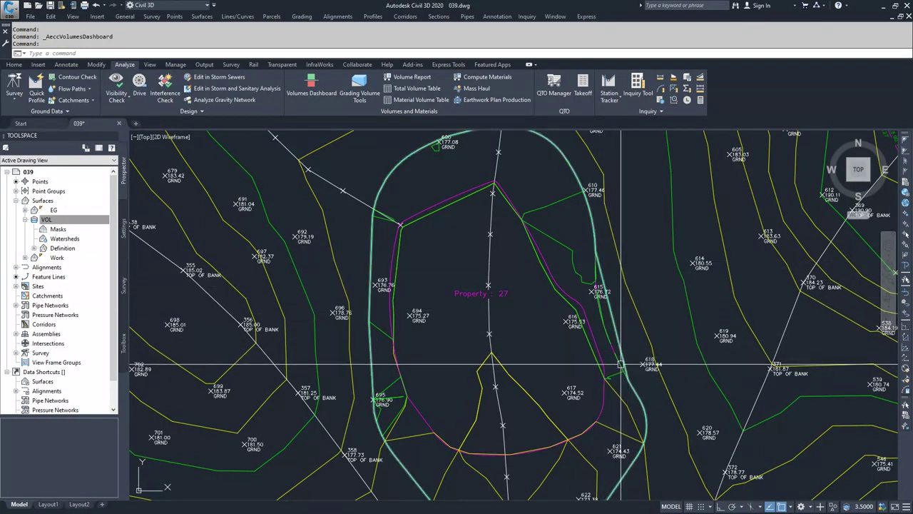
pyautogui.scroll(2, 613, 361)
pyautogui.scroll(-2, 608, 361)
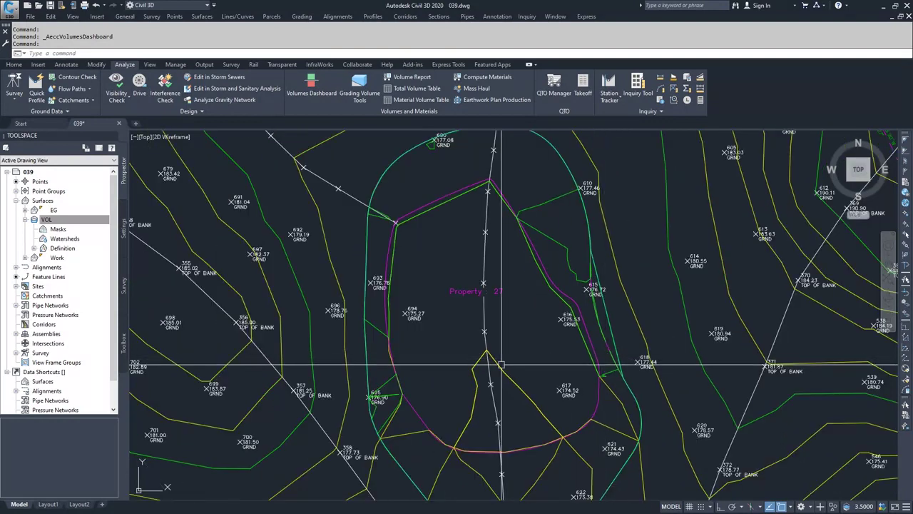
pyautogui.click(34, 248)
pyautogui.click(62, 259)
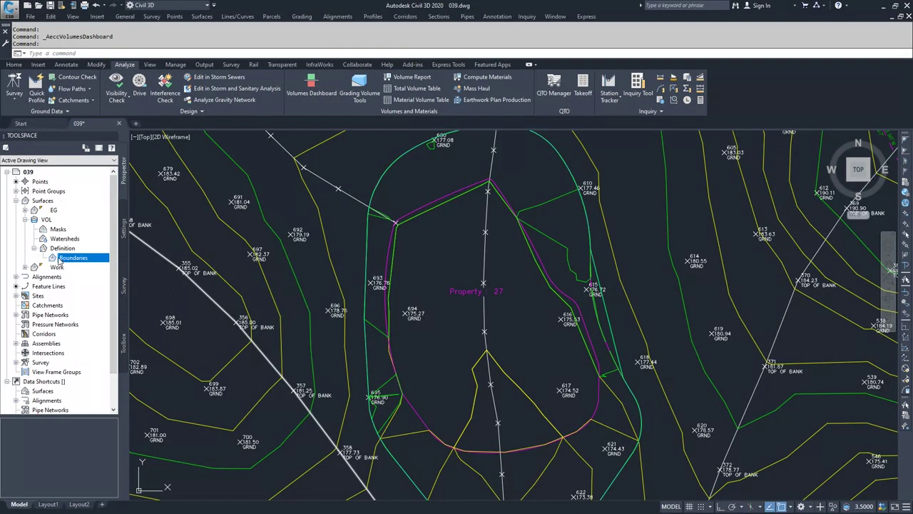
# - Add an Outer boundary named feat to VOL from the feature line around Property 27
pyautogui.rightClick(60, 260)
pyautogui.click(74, 267)
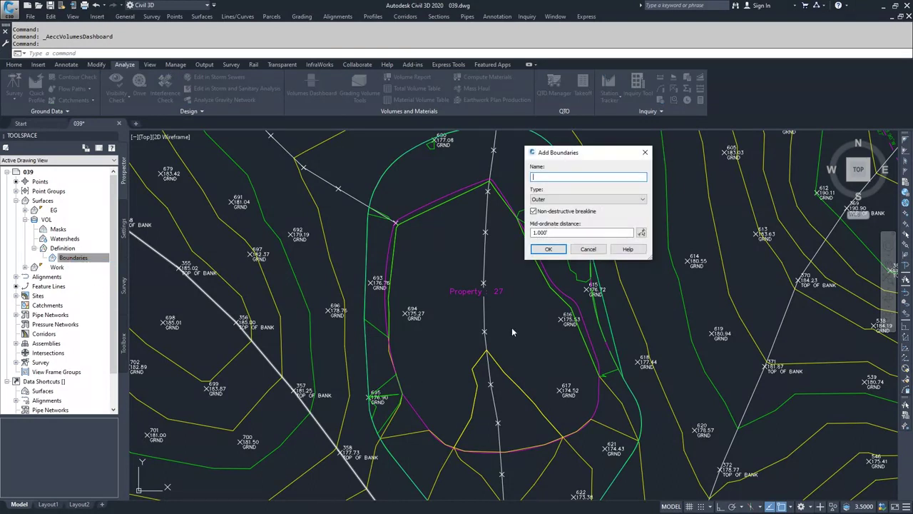
pyautogui.click(566, 201)
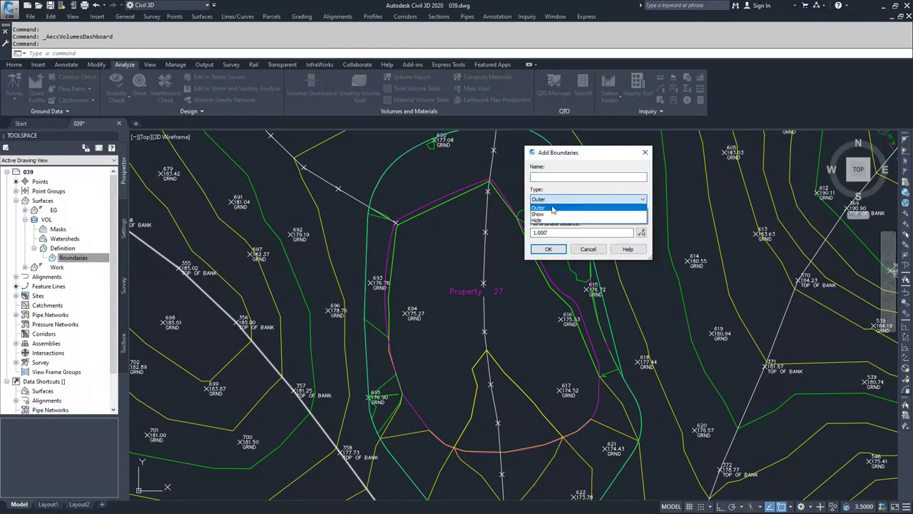
pyautogui.click(553, 209)
pyautogui.click(554, 179)
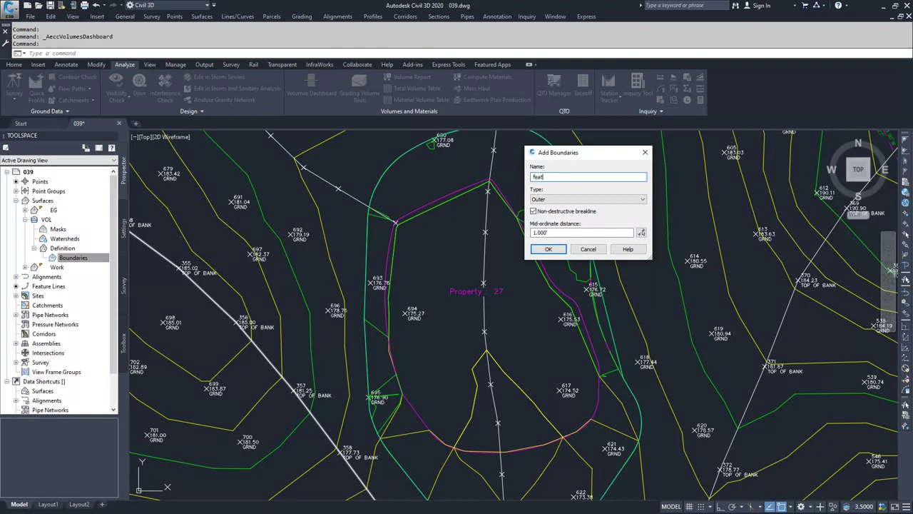
pyautogui.click(548, 249)
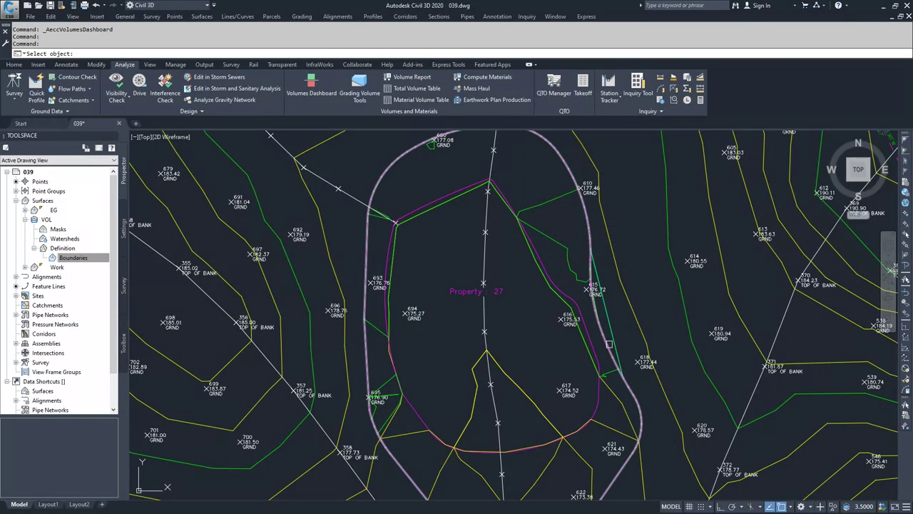
pyautogui.click(609, 344)
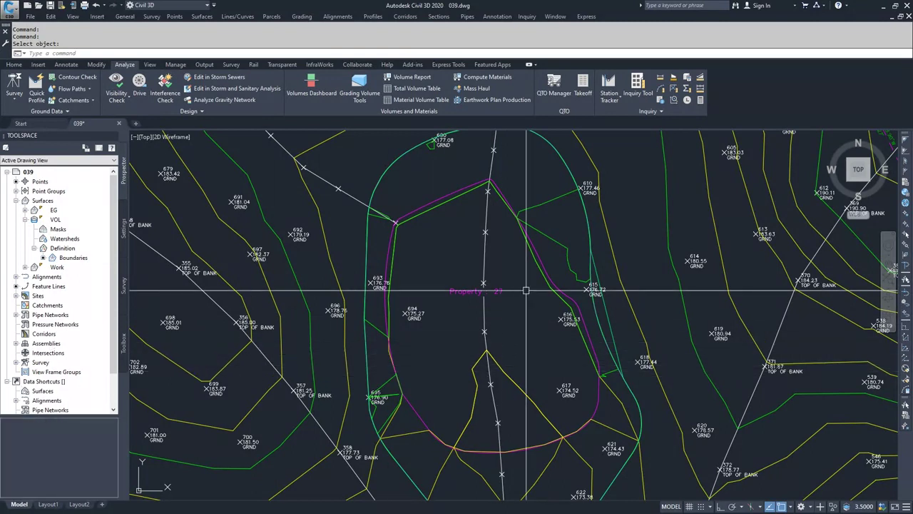
# - Check VOL's clipped extent around Property 27, then go to the Analyze tools
pyautogui.click(560, 244)
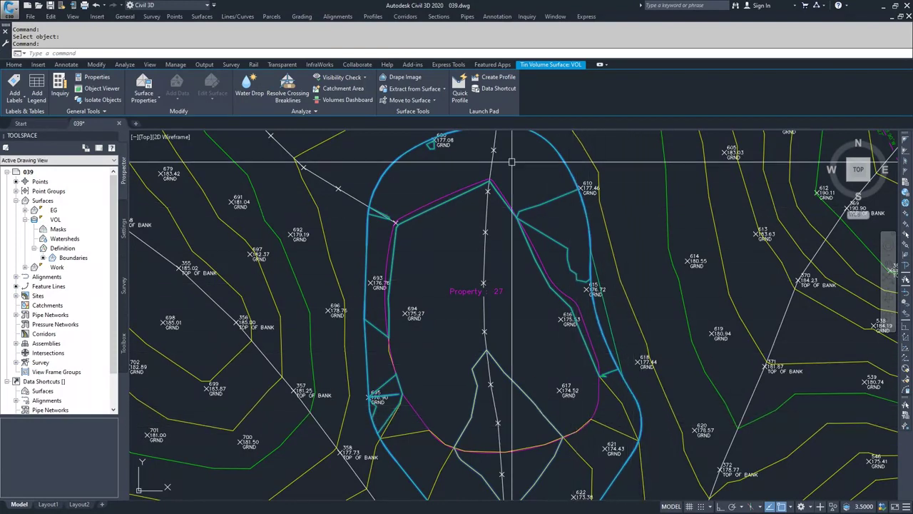
pyautogui.scroll(-4, 427, 176)
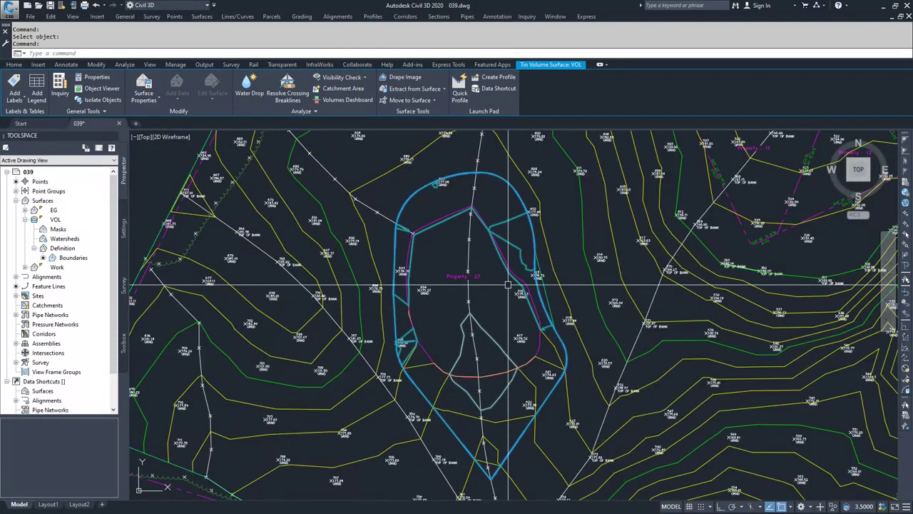
pyautogui.scroll(2, 538, 272)
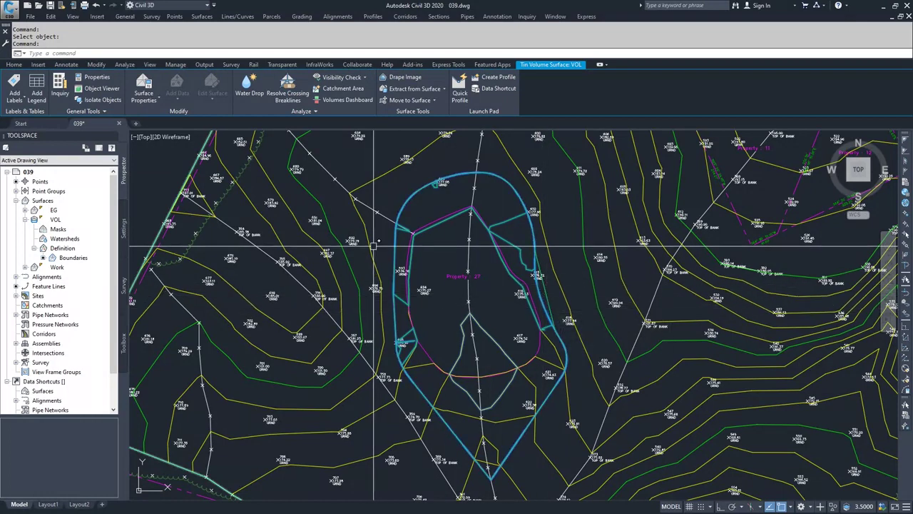
pyautogui.click(347, 99)
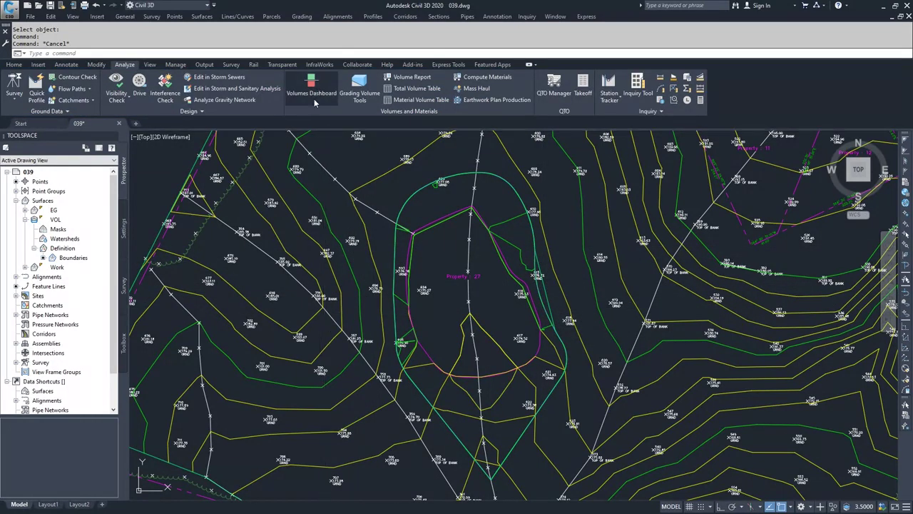